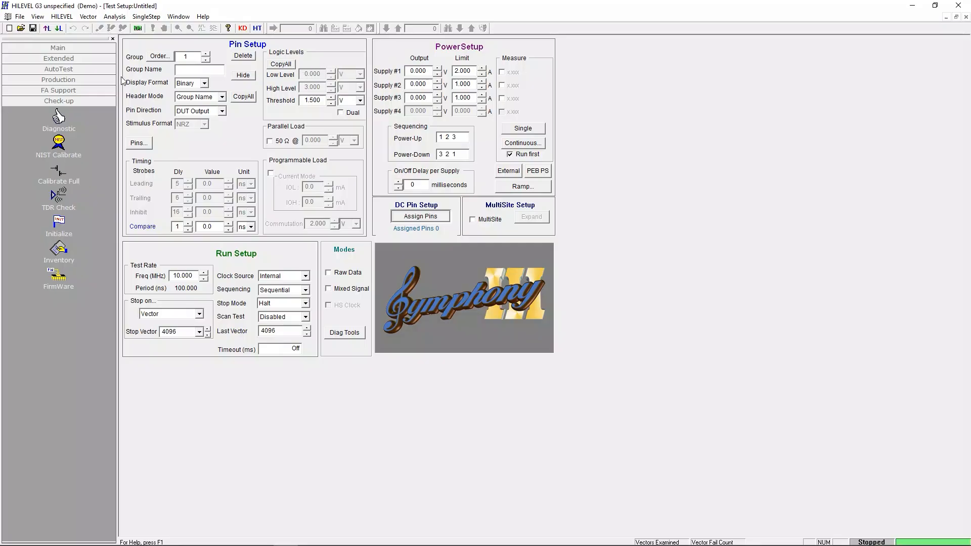
Step: Look through the Main, Extended, AutoTest, Production, FA Support and Check-up tool groups, ending on Main
click(63, 50)
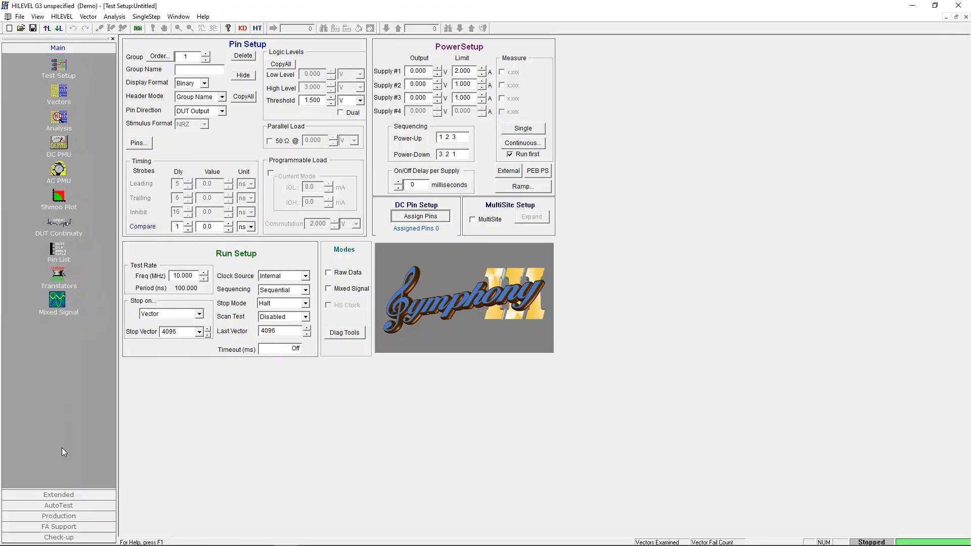
click(58, 494)
click(59, 505)
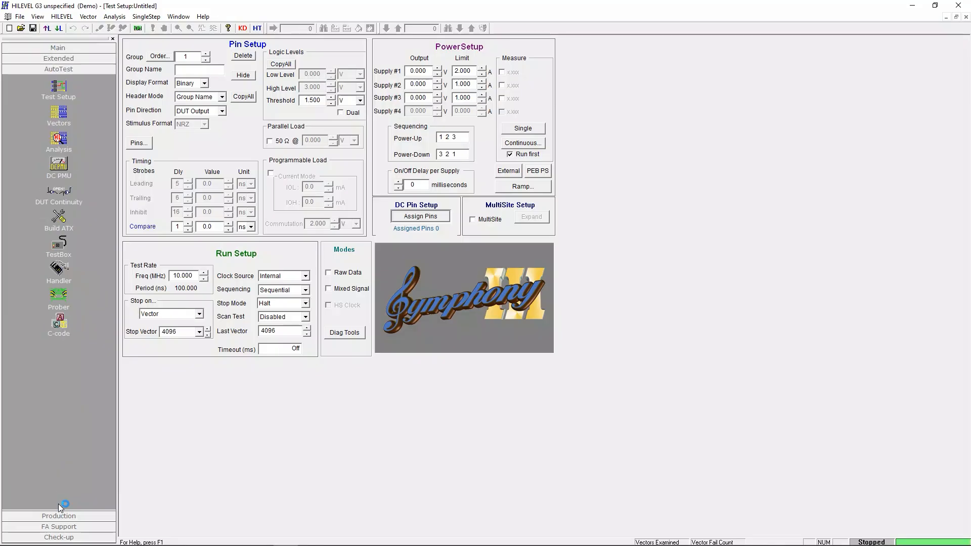
click(59, 515)
click(60, 527)
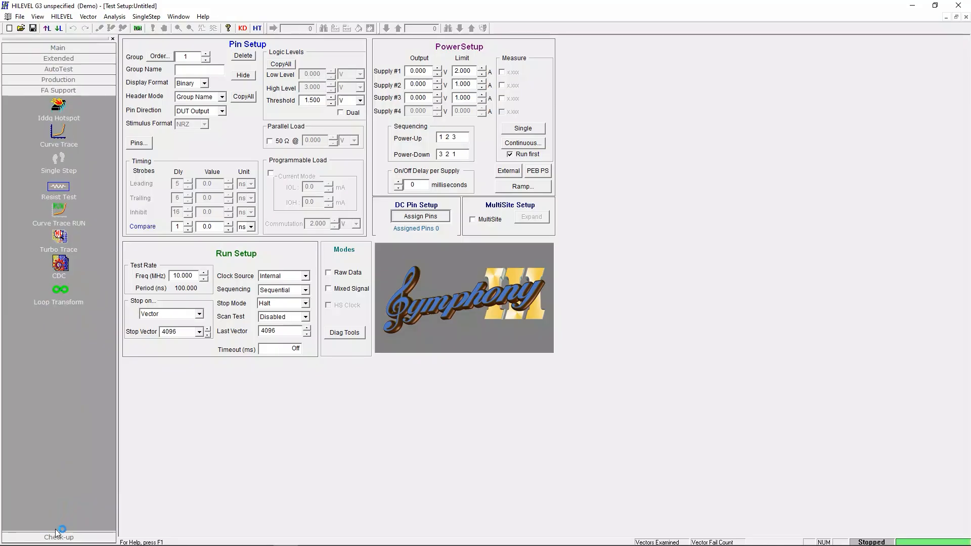
click(59, 537)
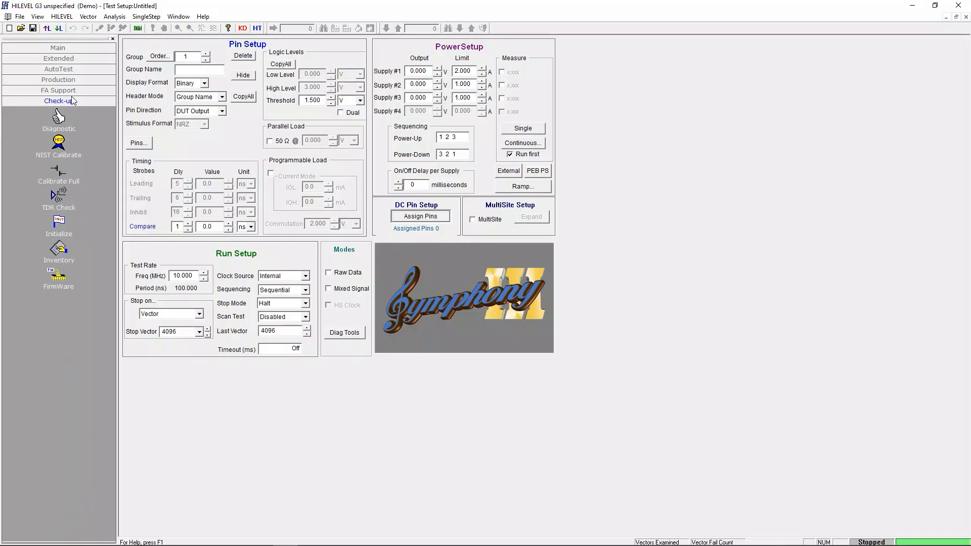
click(66, 47)
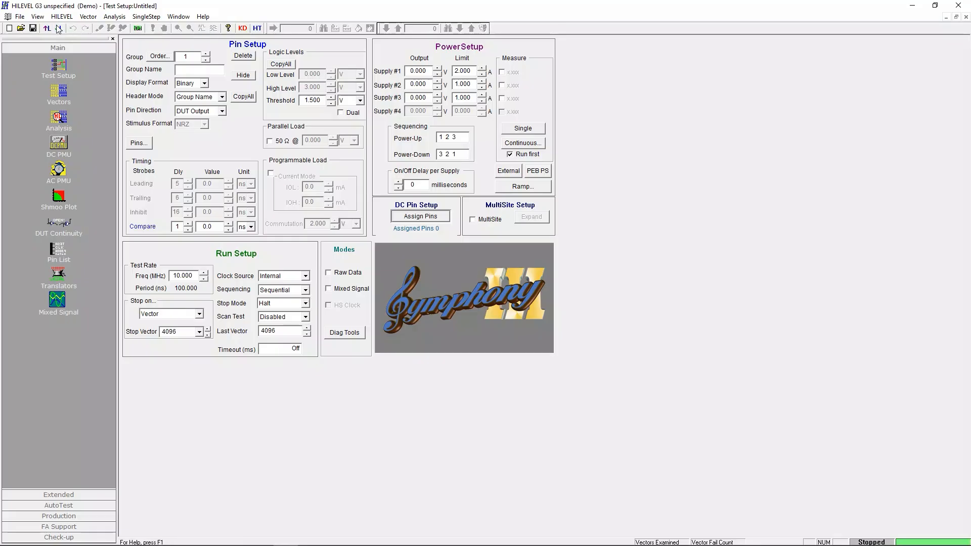
click(23, 20)
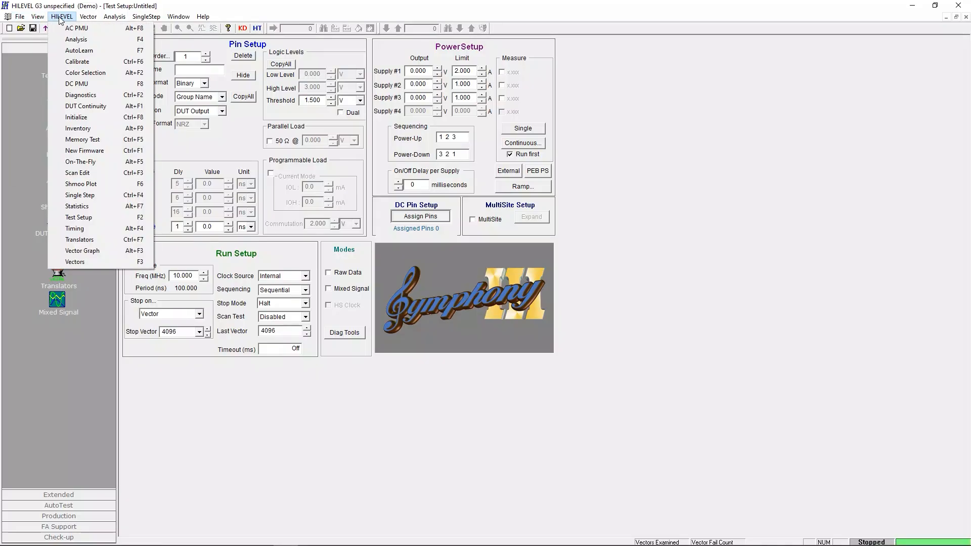
mouse_move(83, 19)
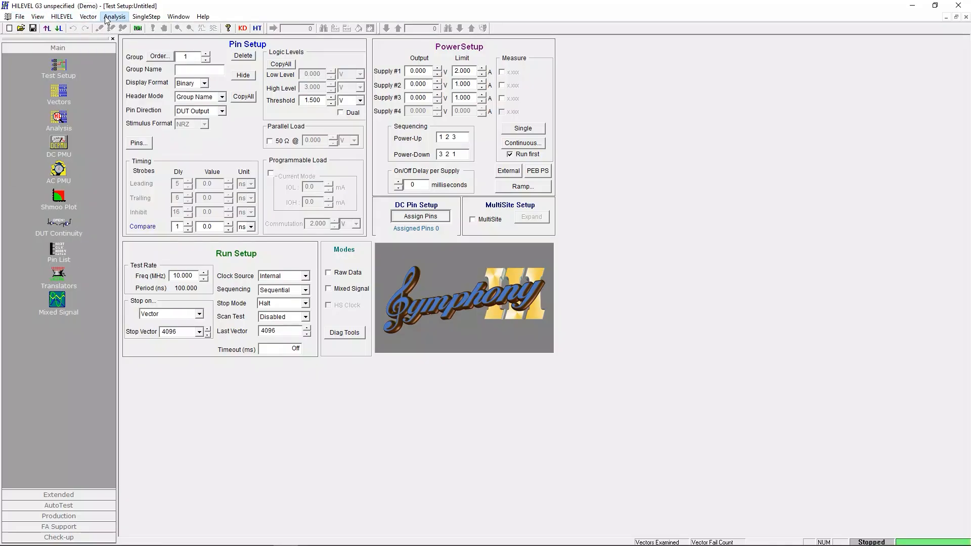
mouse_move(113, 19)
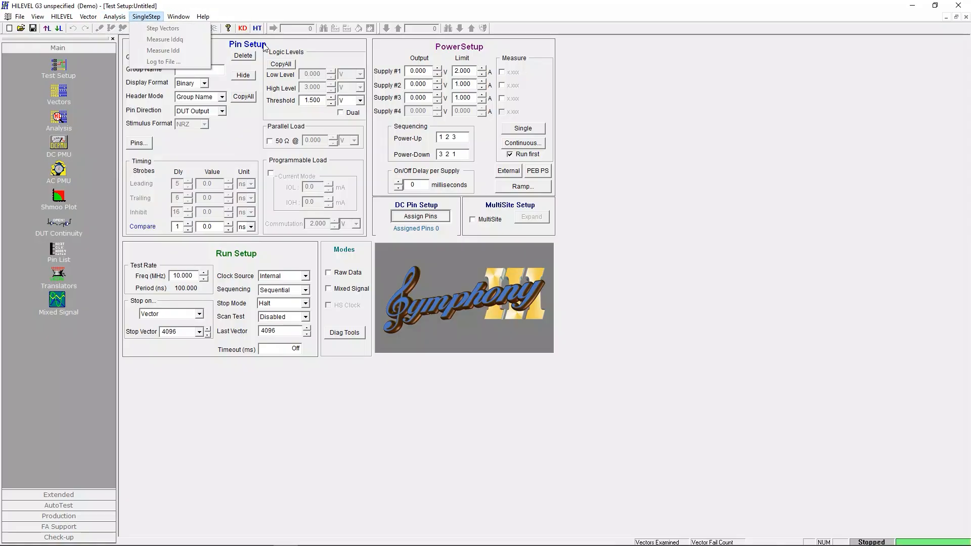
click(277, 77)
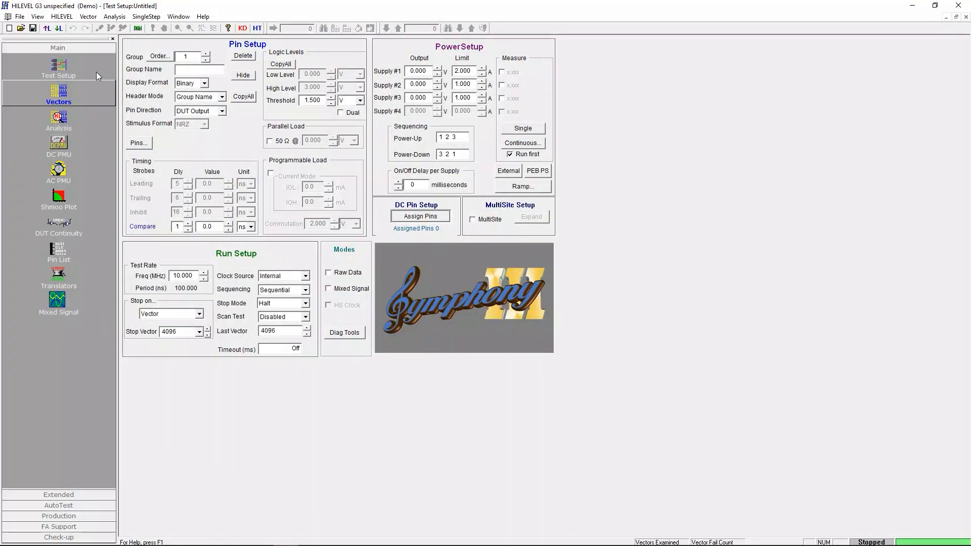
Step: Load the setup file 163.set from the 74F163 folder together with its vector file 163.trn
click(23, 17)
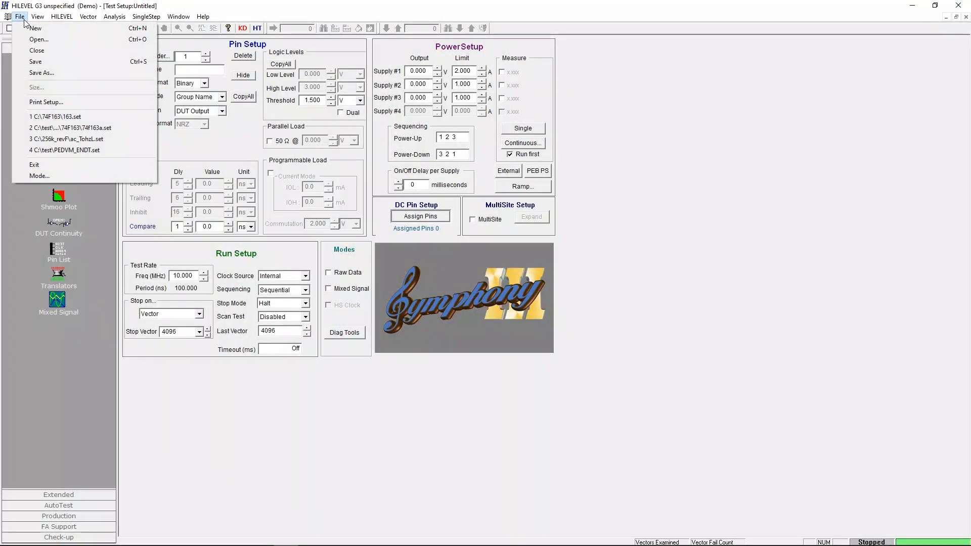
click(32, 38)
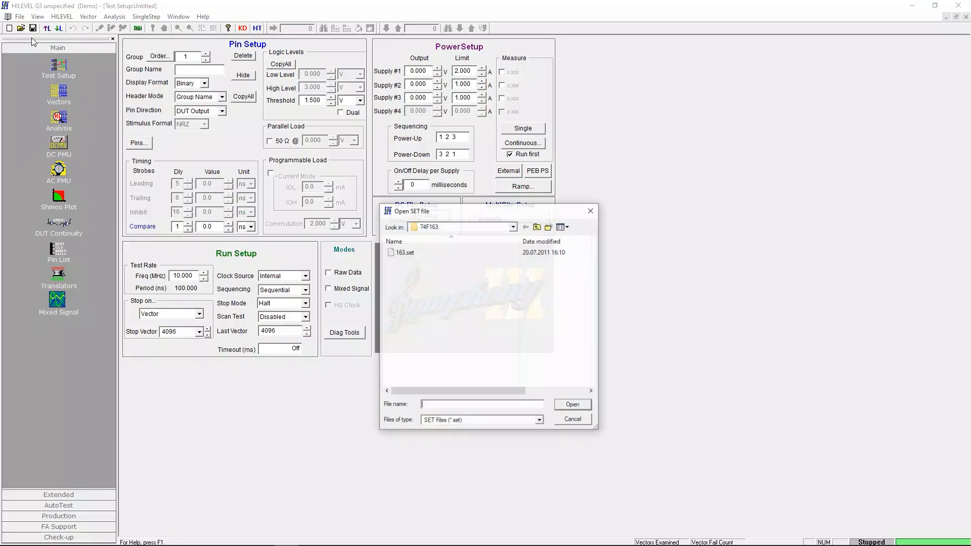
click(403, 252)
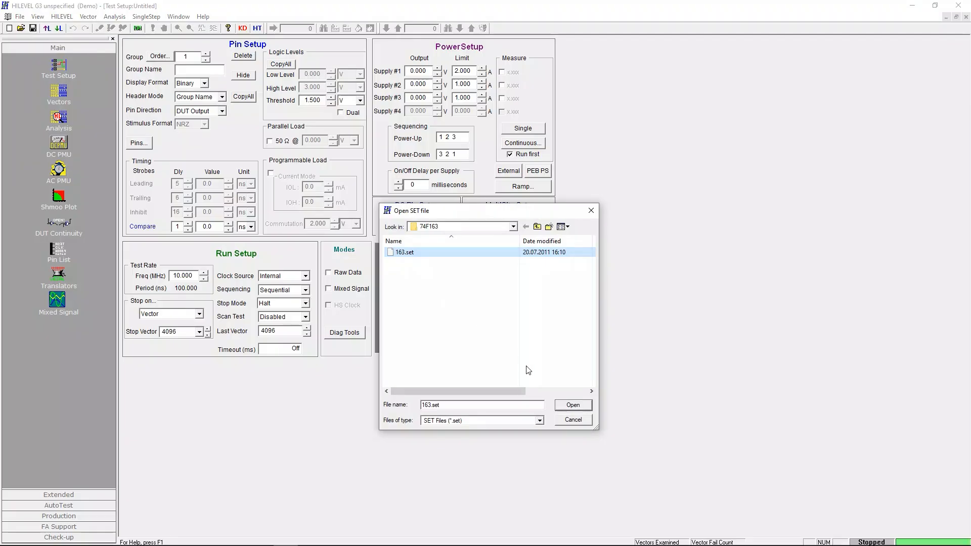
click(572, 405)
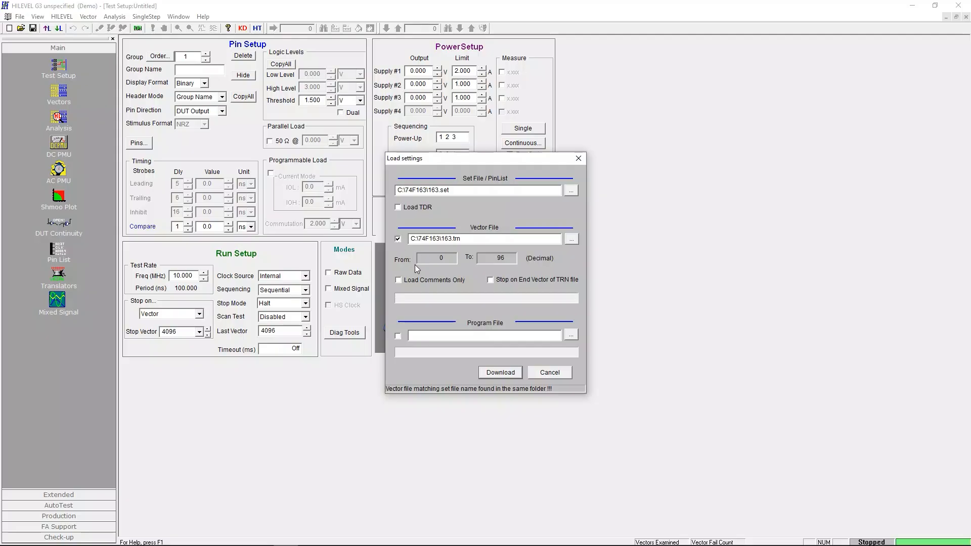
click(485, 369)
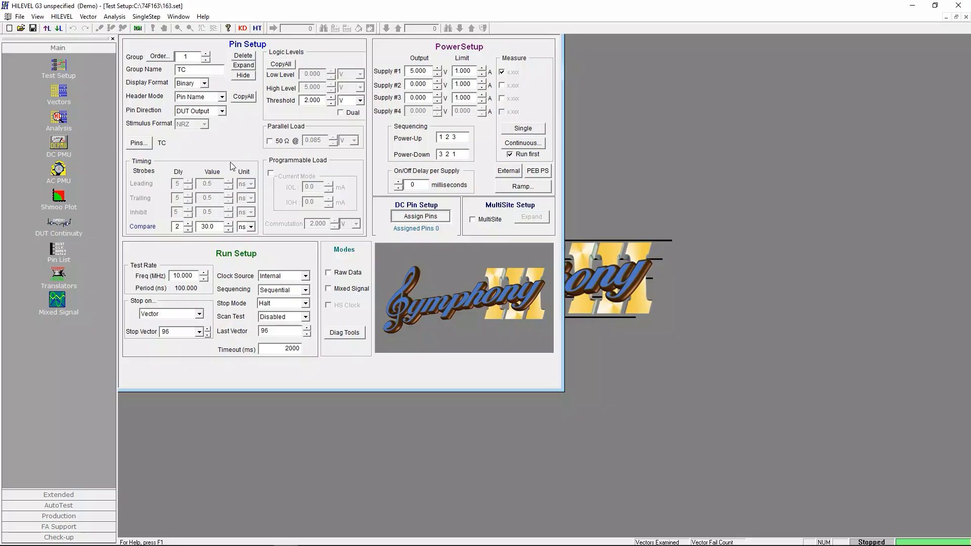
Step: Go to pin group 3 (CLK) and examine the available system channels in its pin assignment
click(206, 55)
click(205, 54)
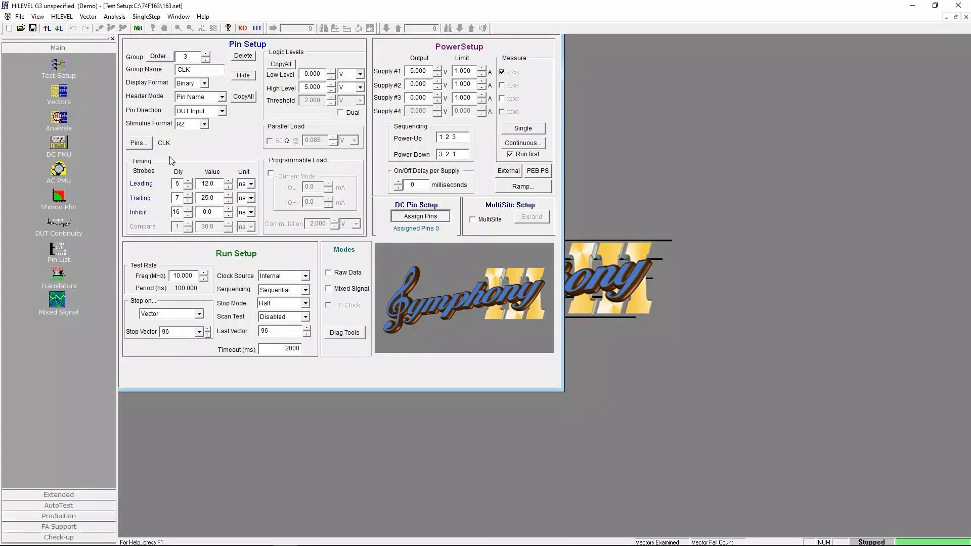
click(140, 144)
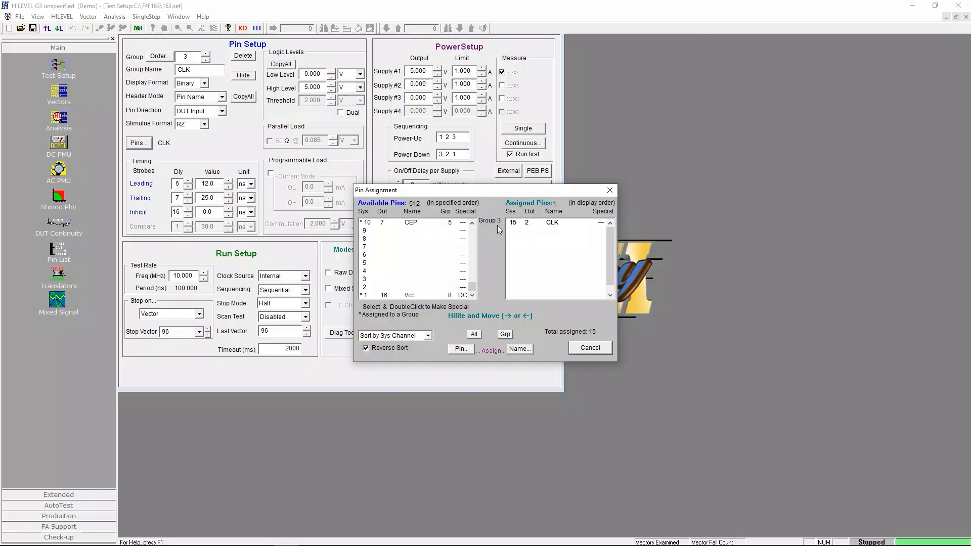
click(472, 223)
click(472, 223)
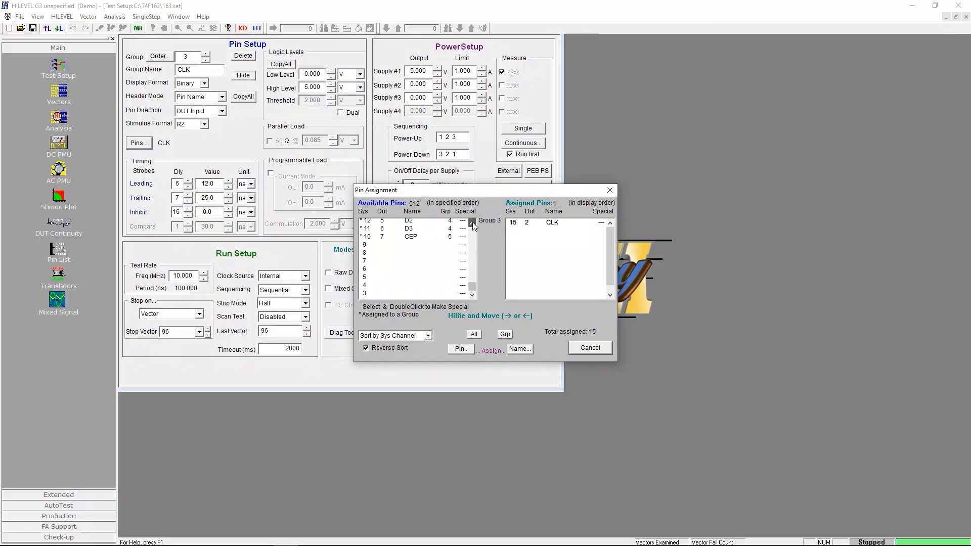
click(472, 223)
click(472, 222)
click(472, 223)
click(472, 222)
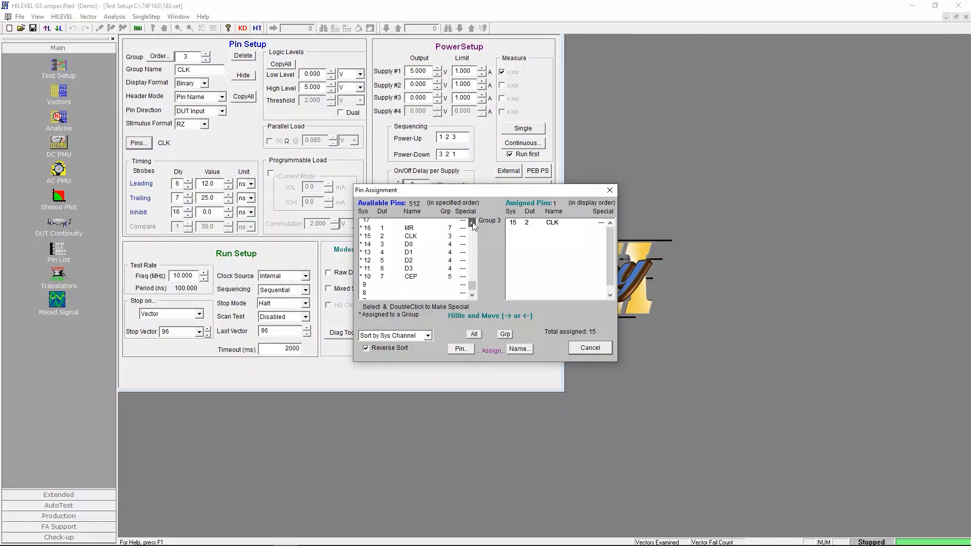
click(473, 222)
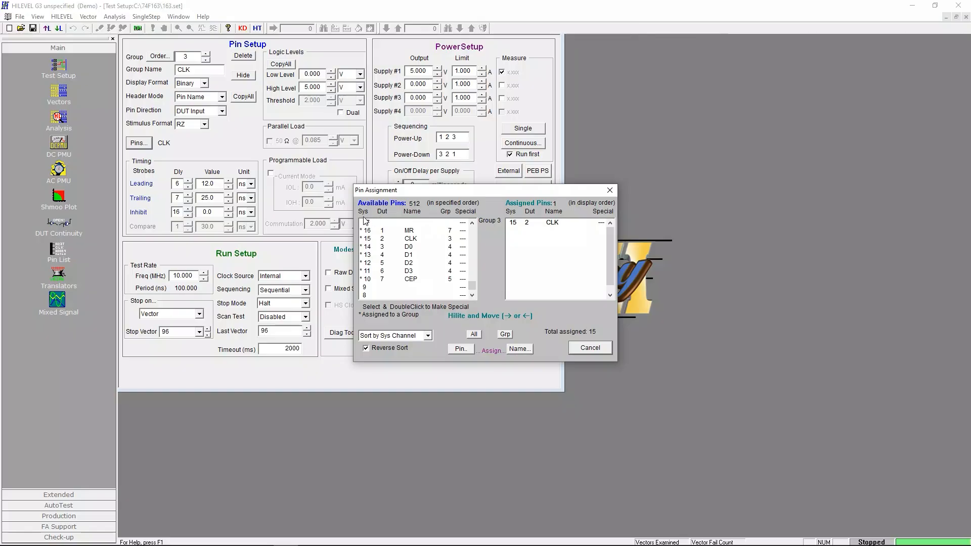
Step: Inspect the name and DUT pin assignment options for the assigned CLK pin, leaving the pin assignment without changes
click(539, 224)
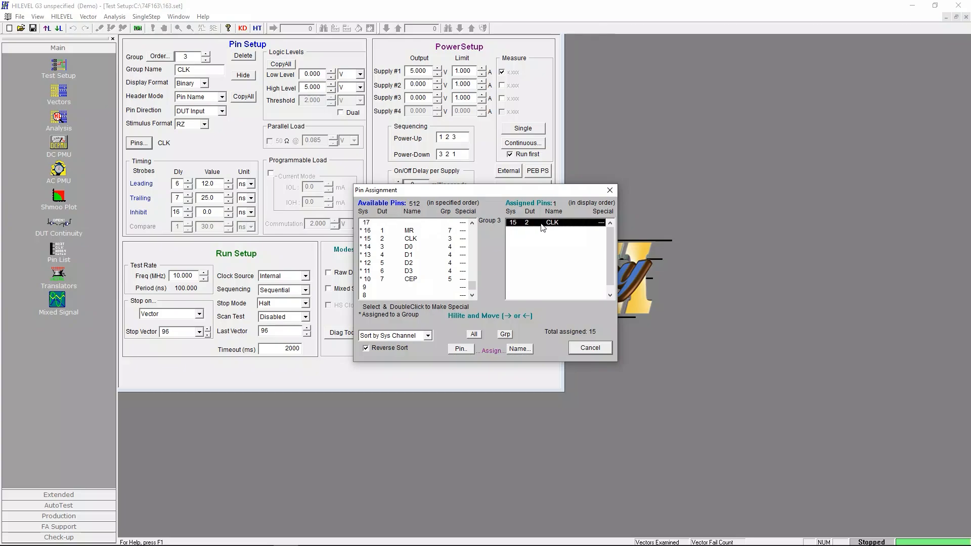
click(521, 350)
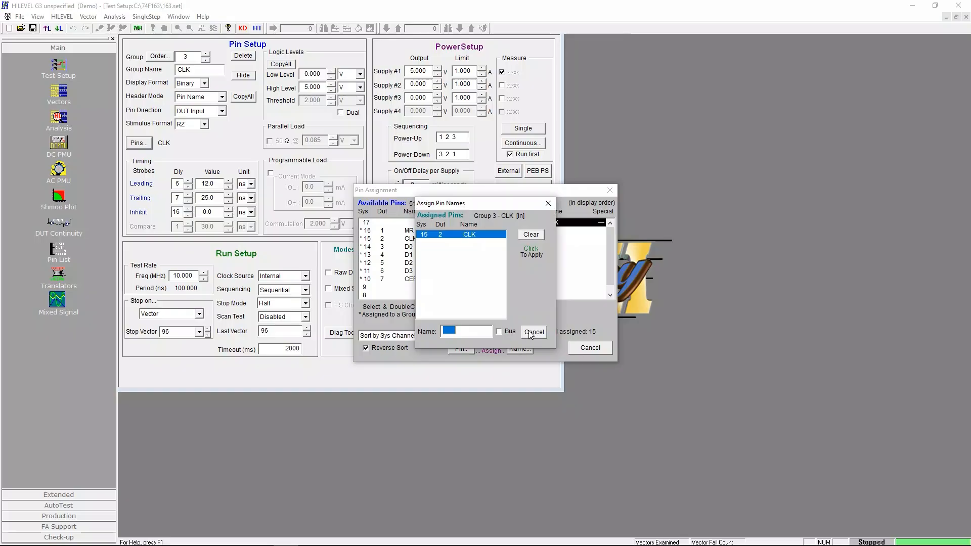
click(531, 333)
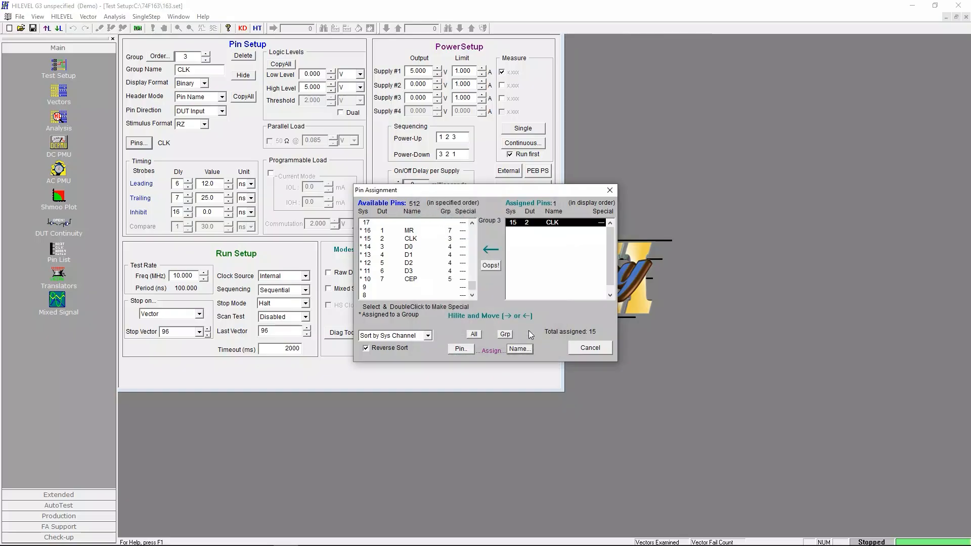
click(459, 348)
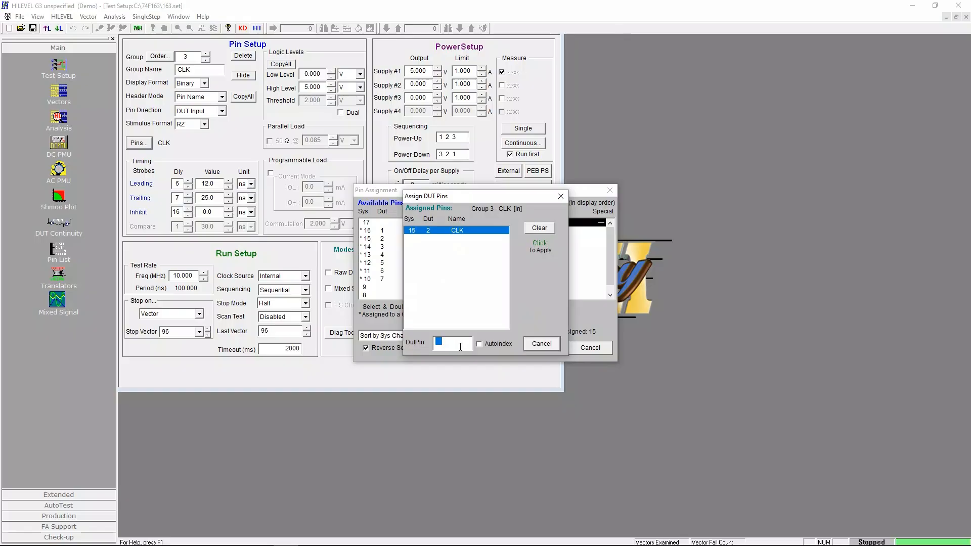
click(539, 344)
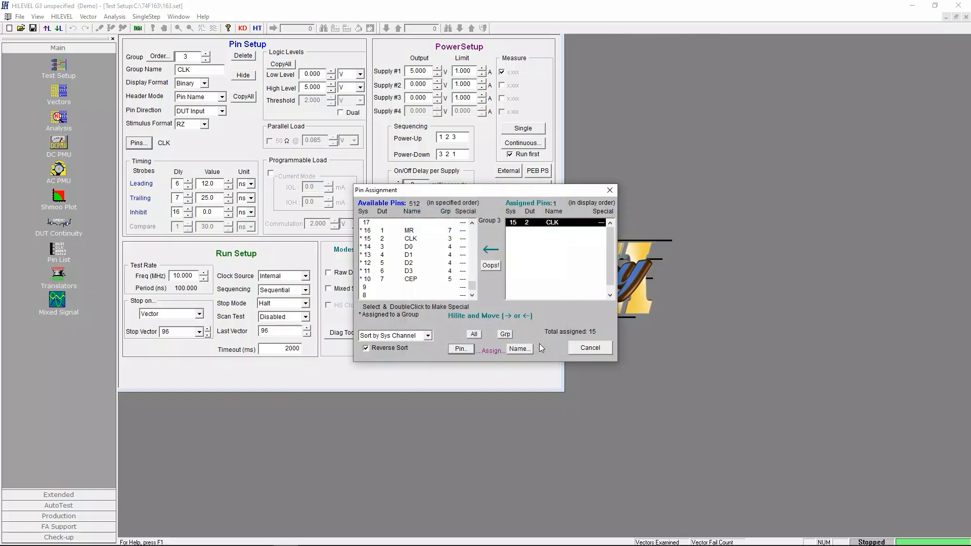
click(583, 346)
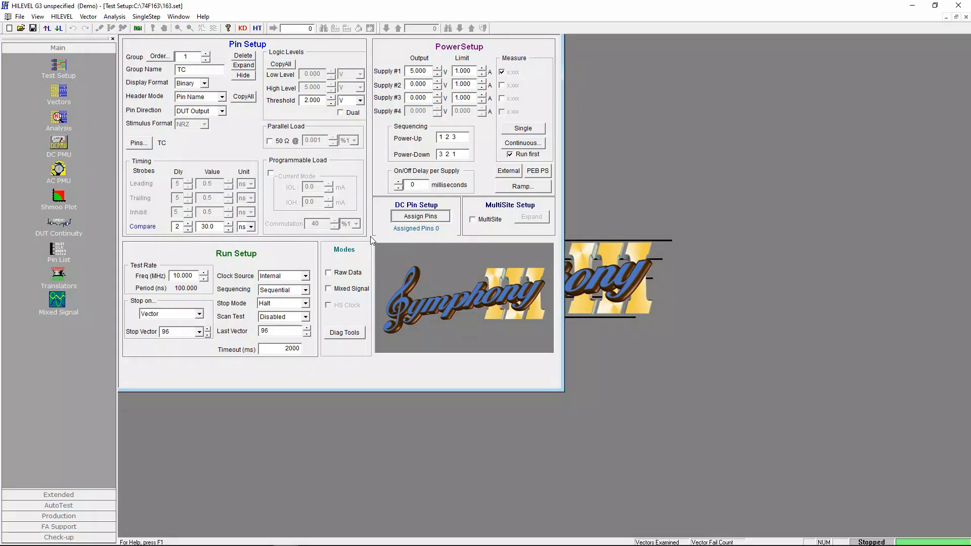
Step: Open 163pins.txt in the Pin List tool and view its channel, pin, name and group listing
click(77, 245)
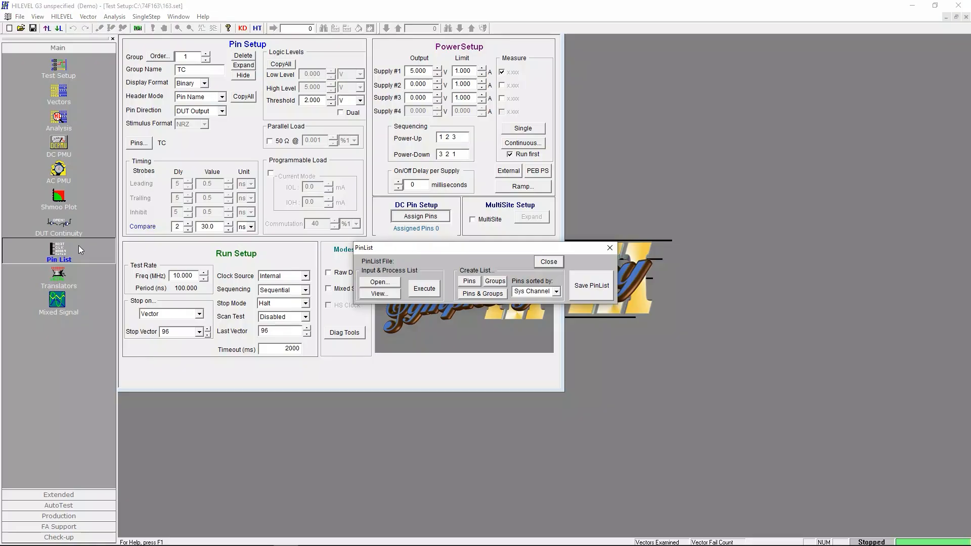
click(380, 284)
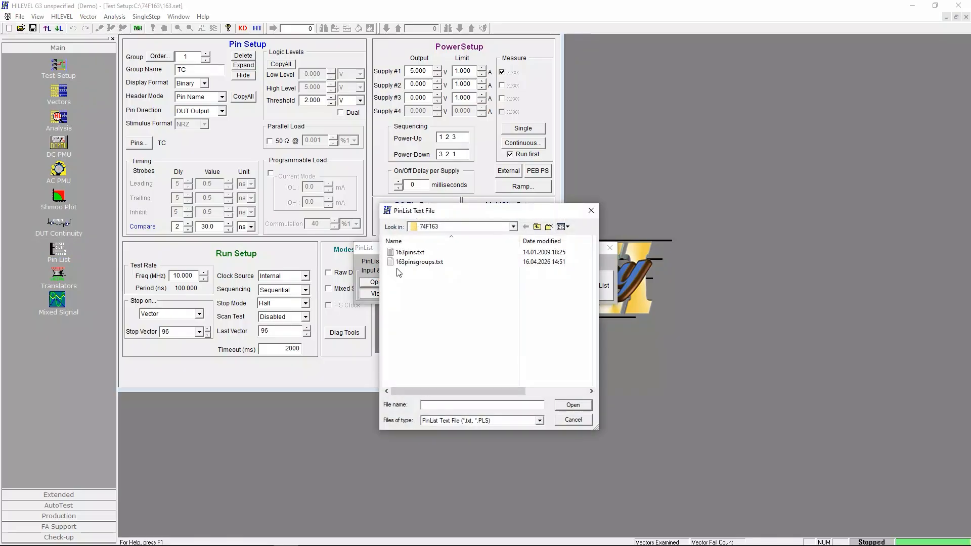
double_click(411, 253)
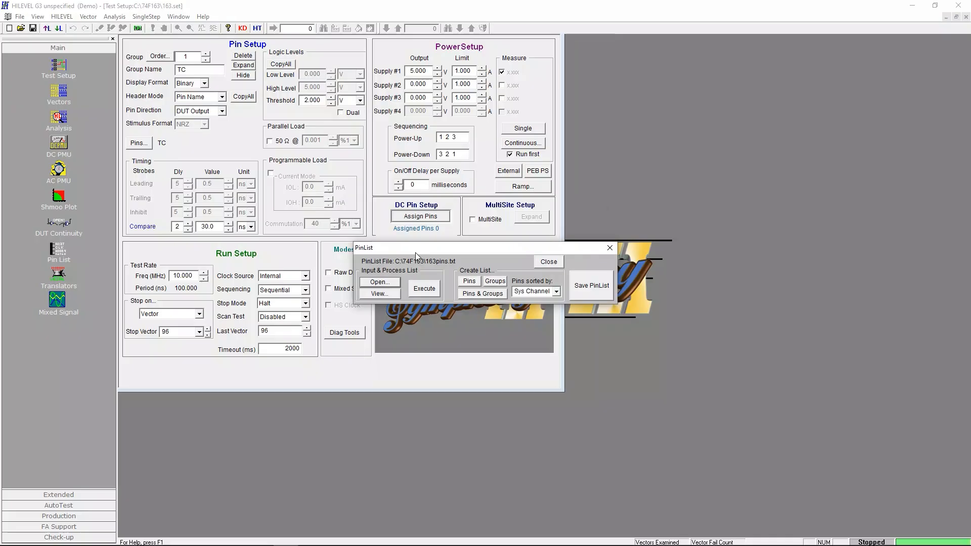
click(388, 294)
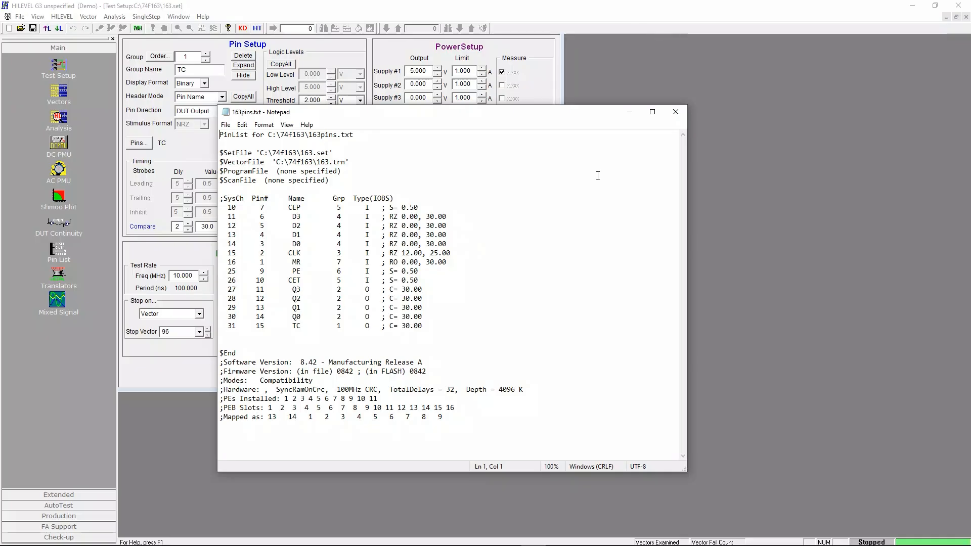
click(675, 112)
Step: Load 163pinsgroups.txt from the 74F163 folder as the pin list file and open its text for viewing
click(386, 282)
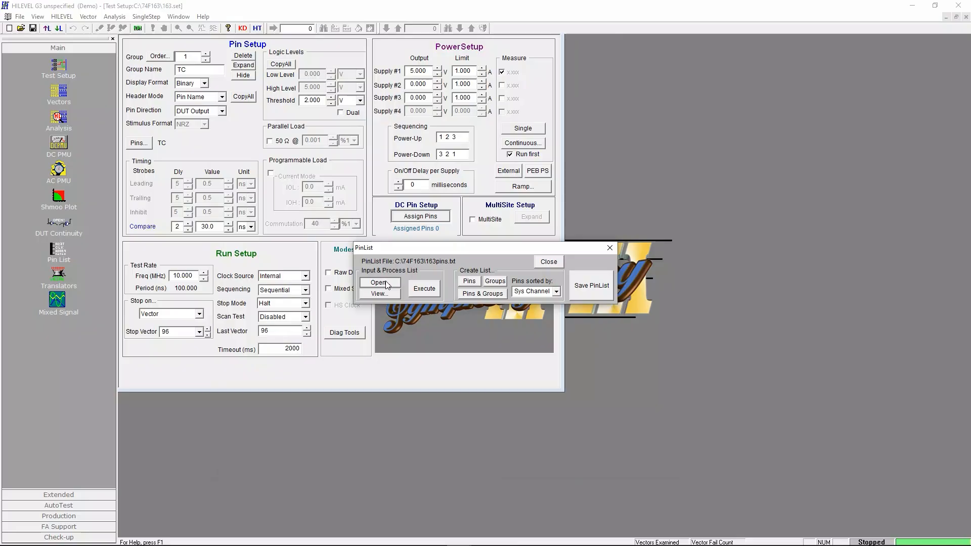
click(414, 262)
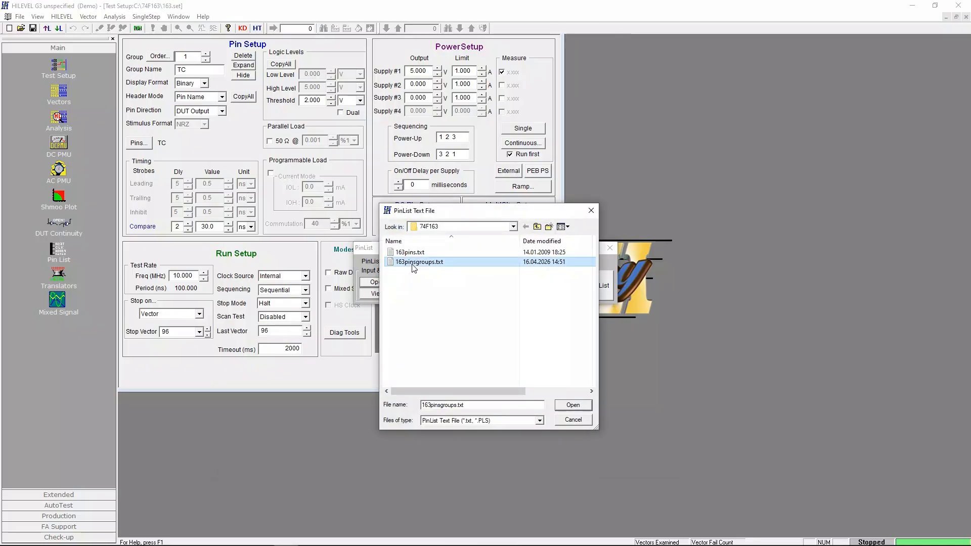
click(572, 406)
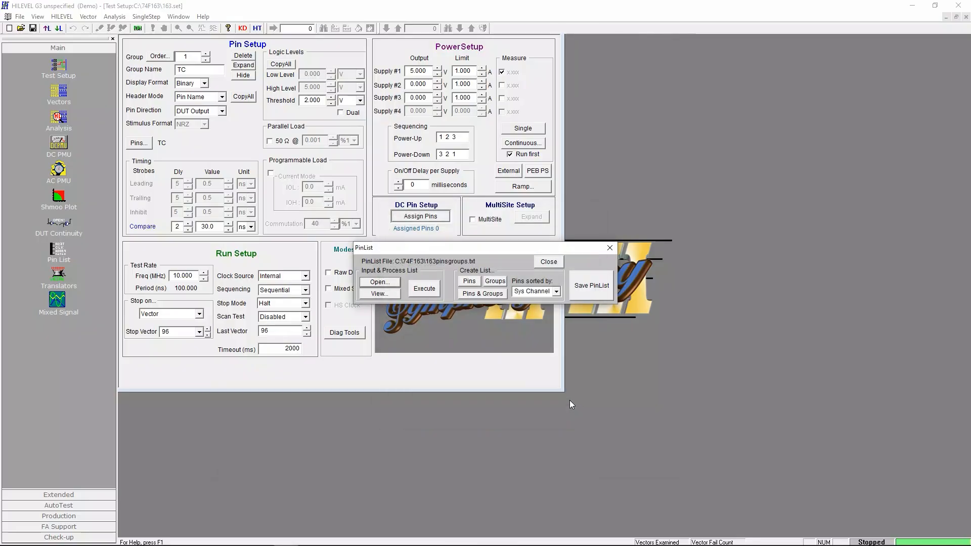
click(379, 293)
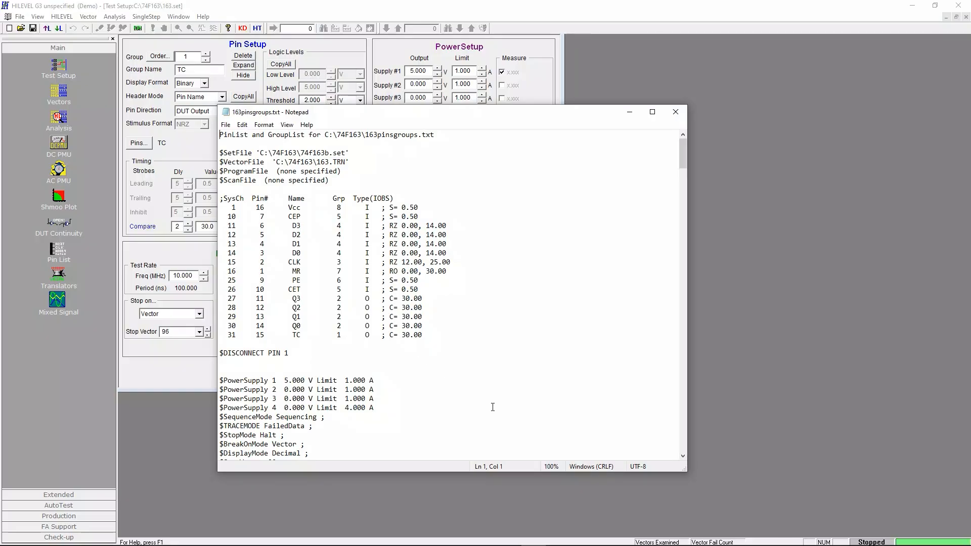
Step: Examine the power supply, timing strobe, pin group and DC parametric test definitions in 163pinsgroups.txt, and close the file
scroll(493, 407, down, 5)
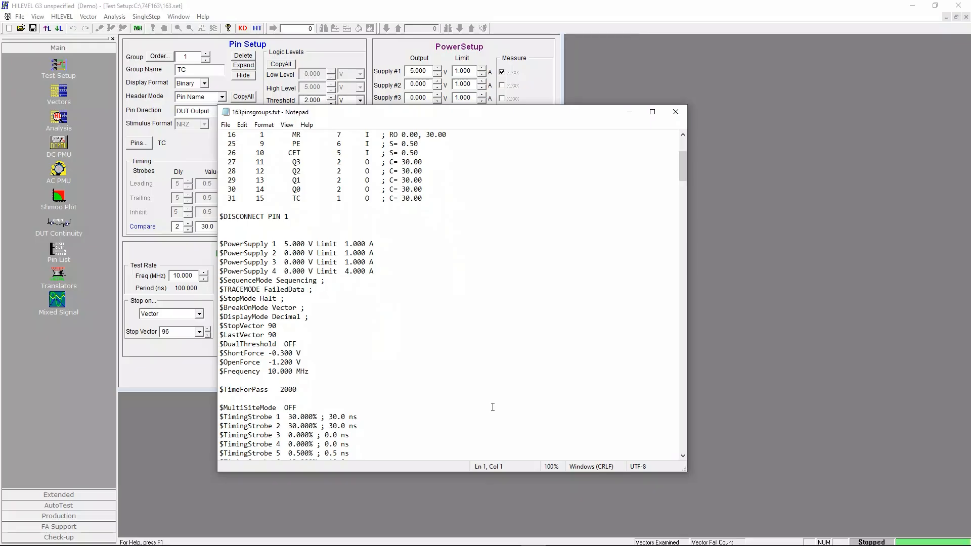
scroll(493, 407, down, 5)
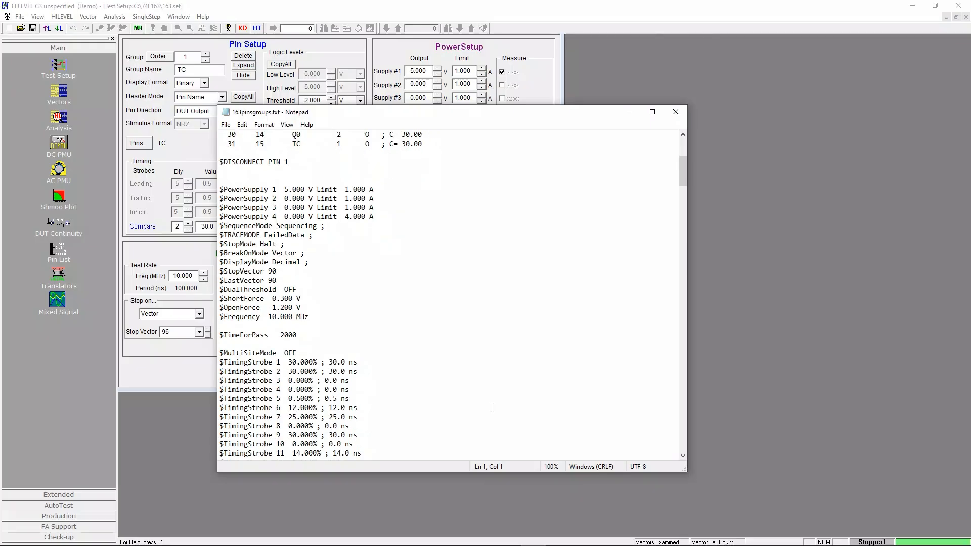
scroll(493, 407, down, 5)
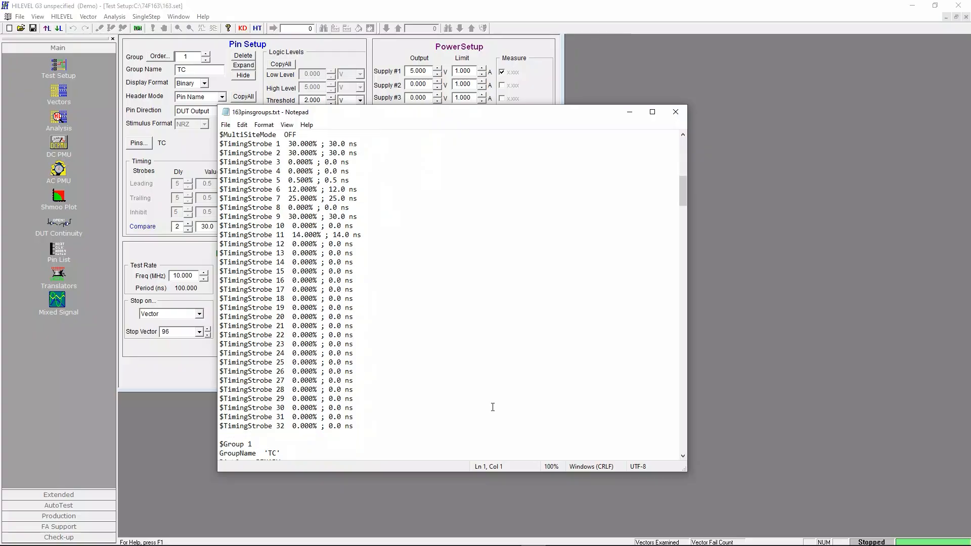
scroll(492, 407, down, 12)
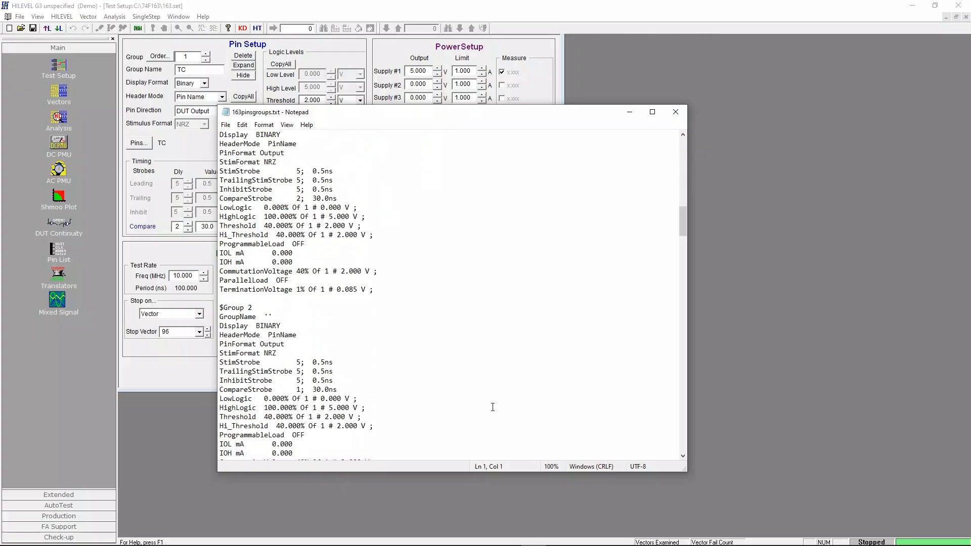
scroll(493, 407, down, 12)
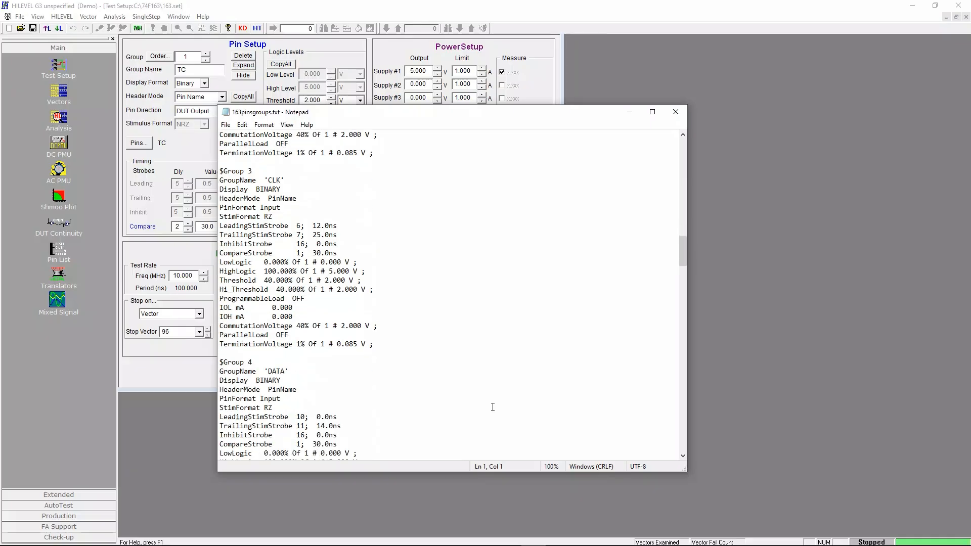
scroll(492, 407, down, 12)
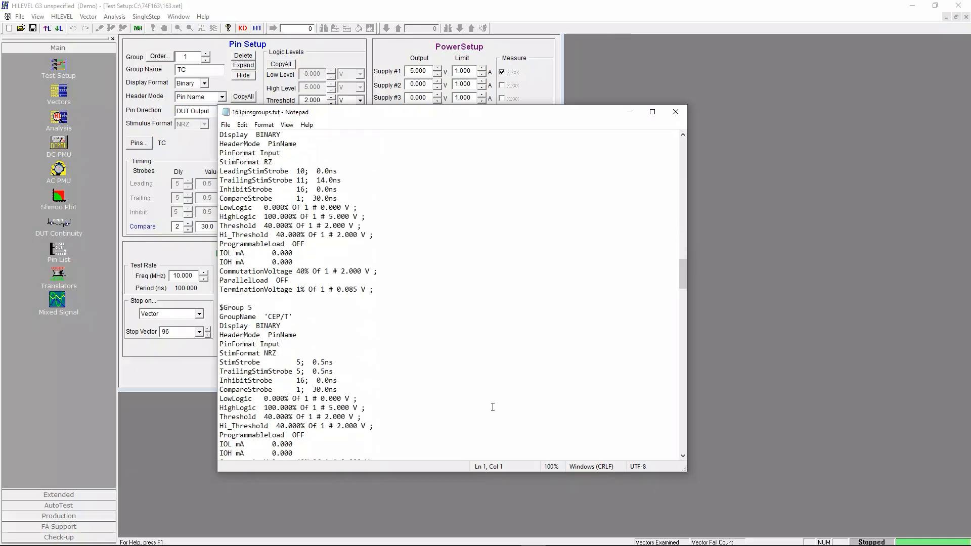
scroll(493, 407, down, 12)
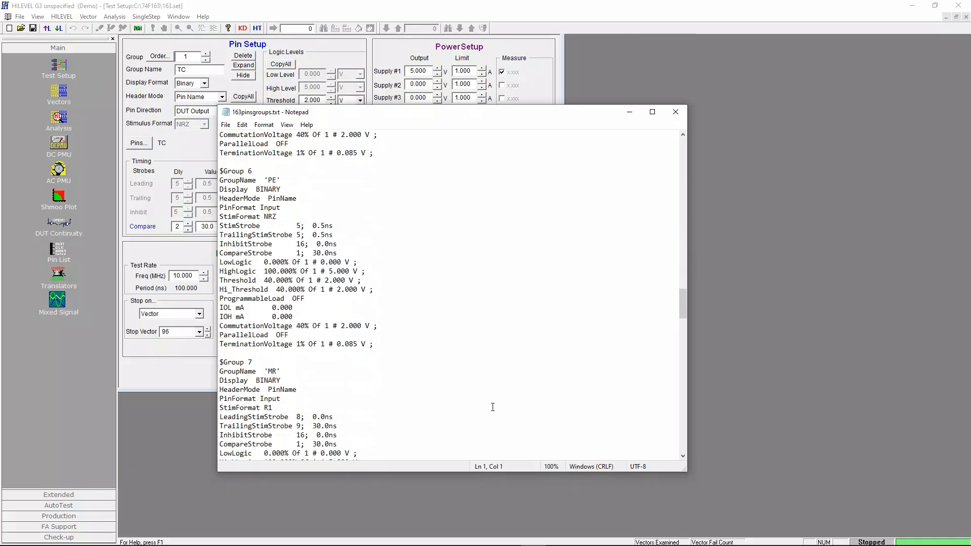
scroll(493, 407, down, 8)
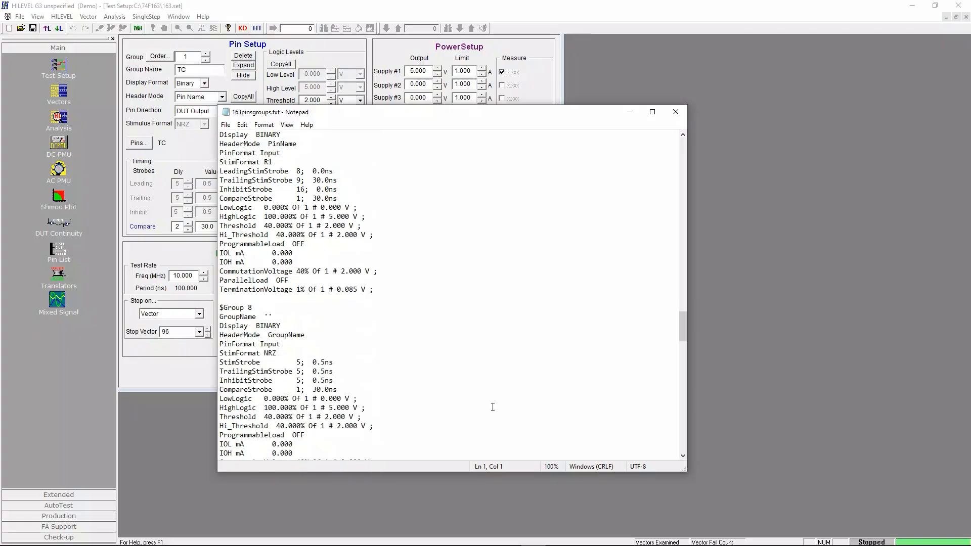
scroll(493, 407, down, 4)
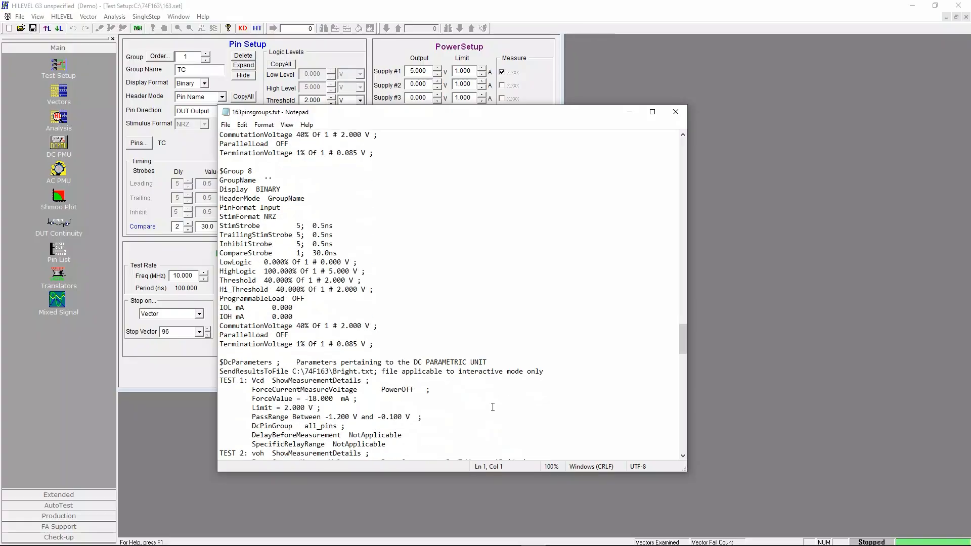
scroll(492, 407, down, 4)
scroll(492, 407, down, 3)
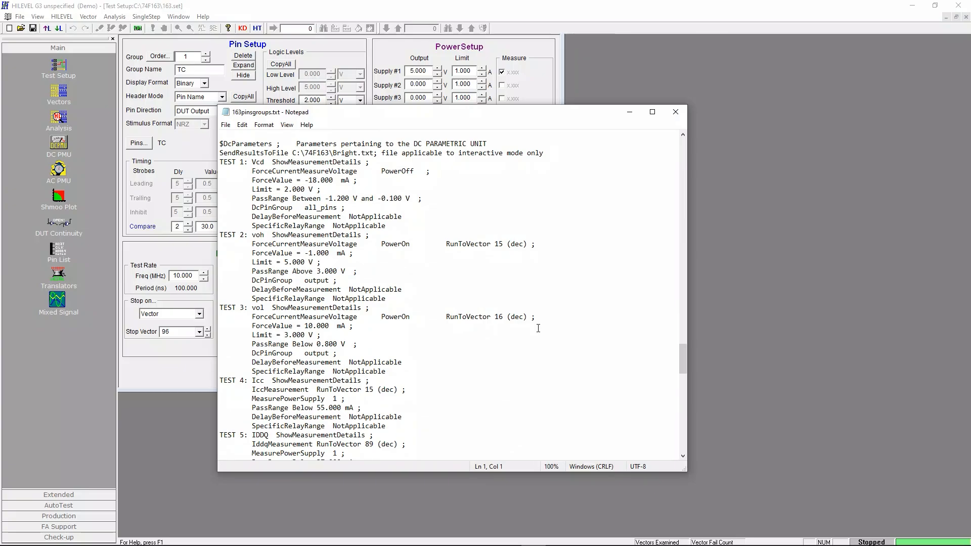
click(674, 114)
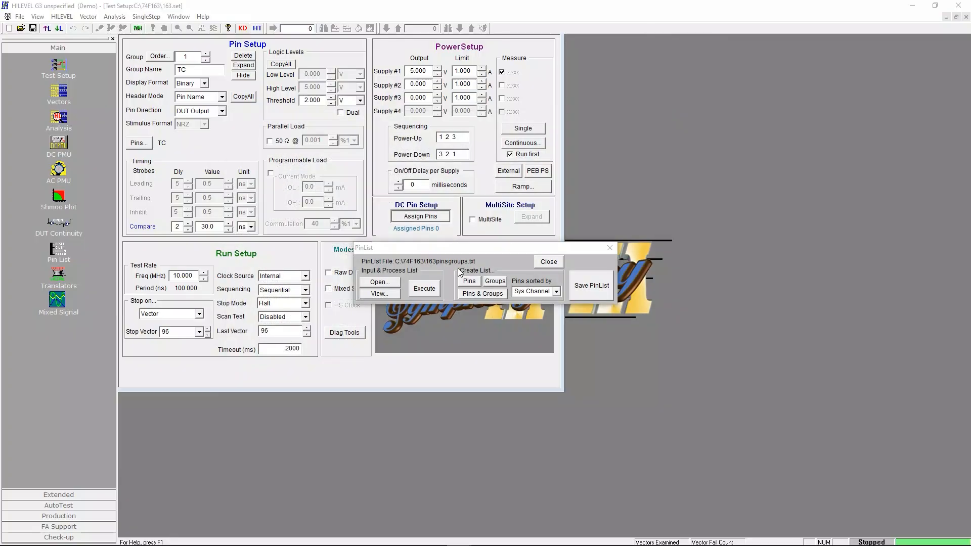
Step: Execute the 163pinsgroups.txt pin list to apply its settings to the test setup, and close the Pin List tool
click(433, 289)
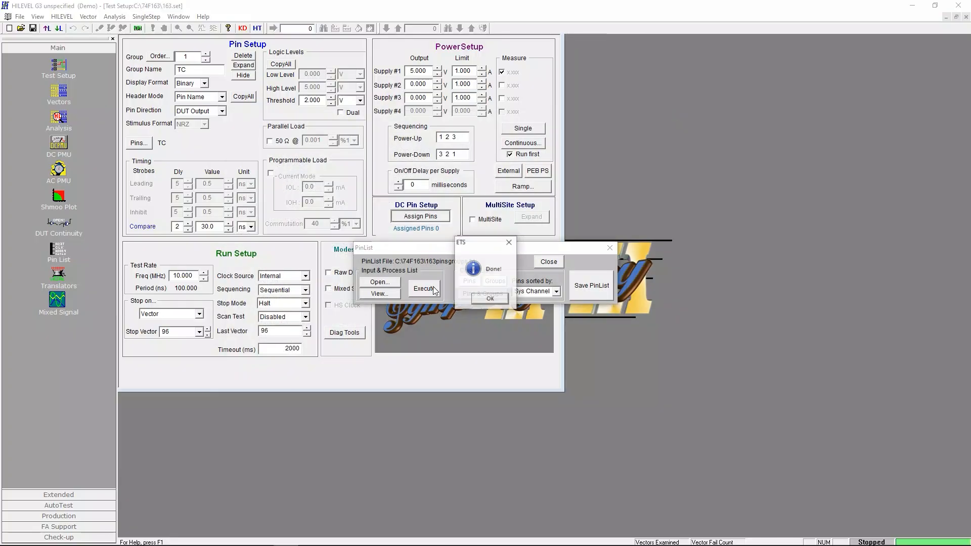
click(484, 299)
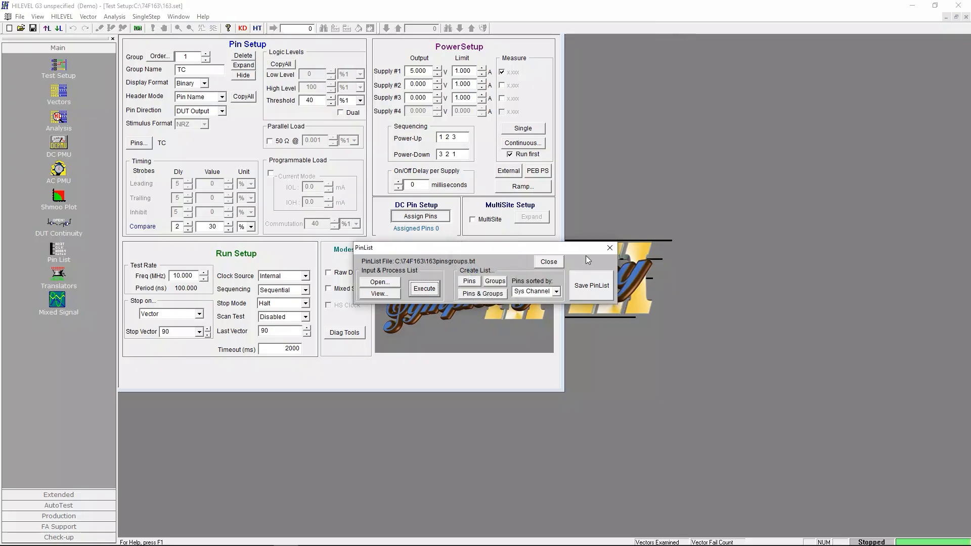
click(608, 248)
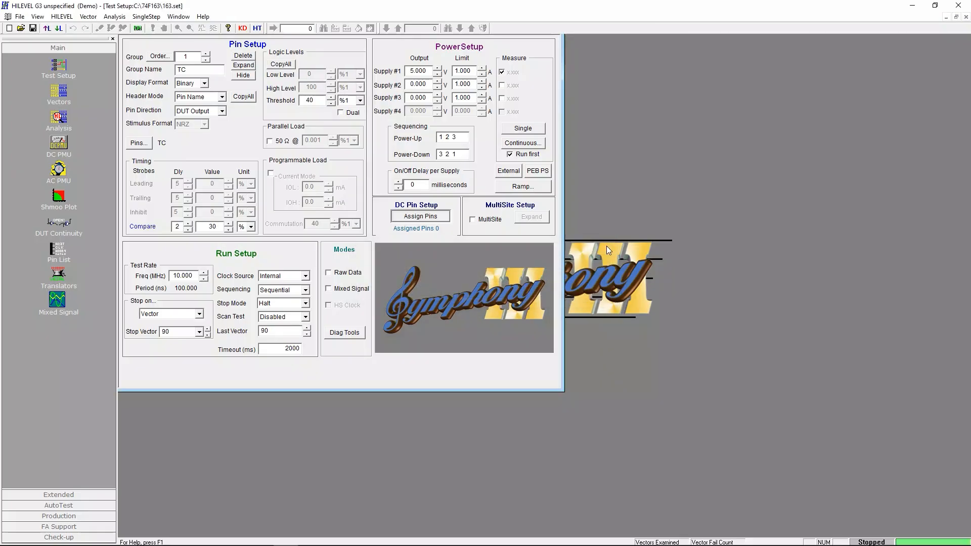